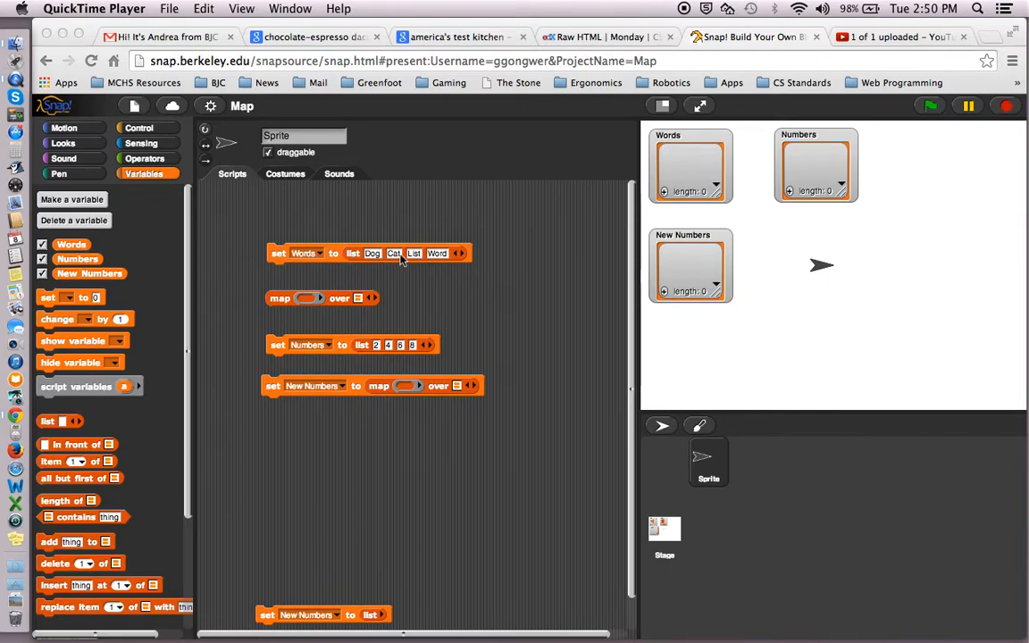
Step: Run the script that sets Words to the list Dog, Cat, List, Word
{"action": "left_click", "coordinate": [281, 257]}
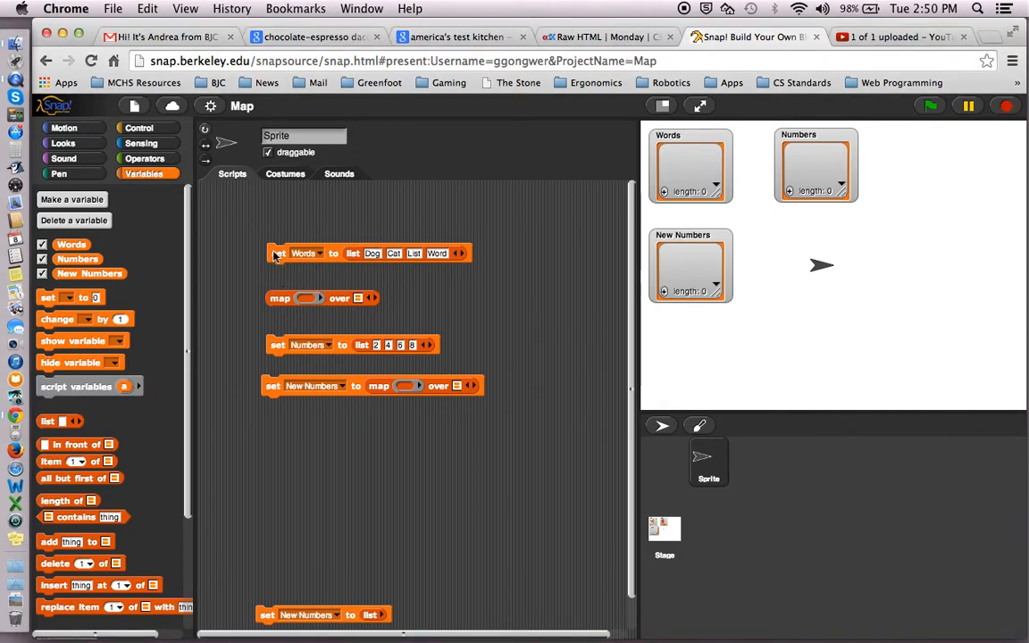
{"action": "left_click", "coordinate": [277, 255]}
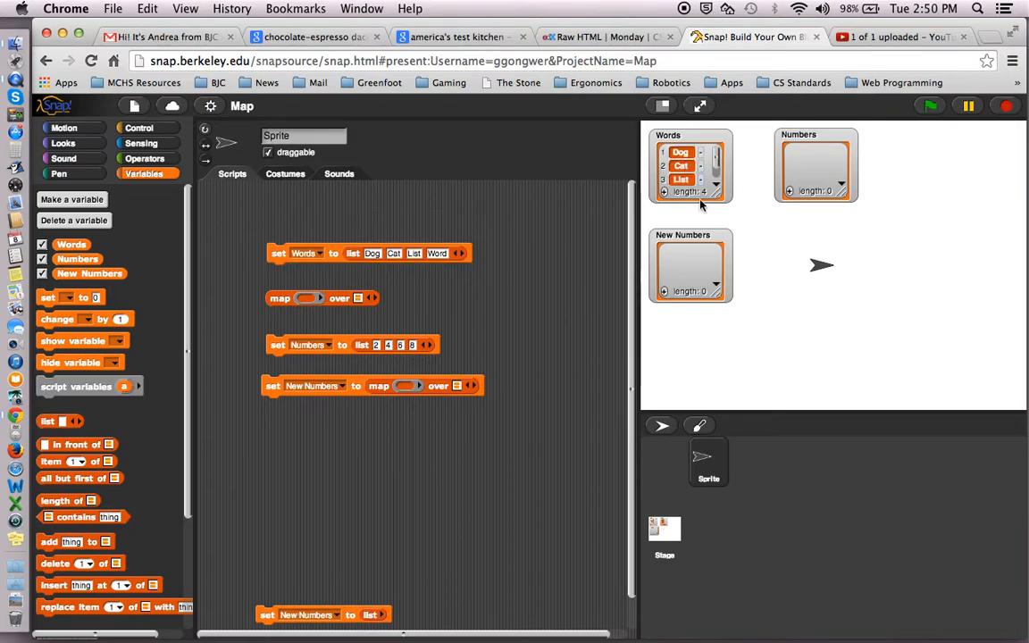
{"action": "left_click_drag", "start_coordinate": [721, 196], "coordinate": [721, 213]}
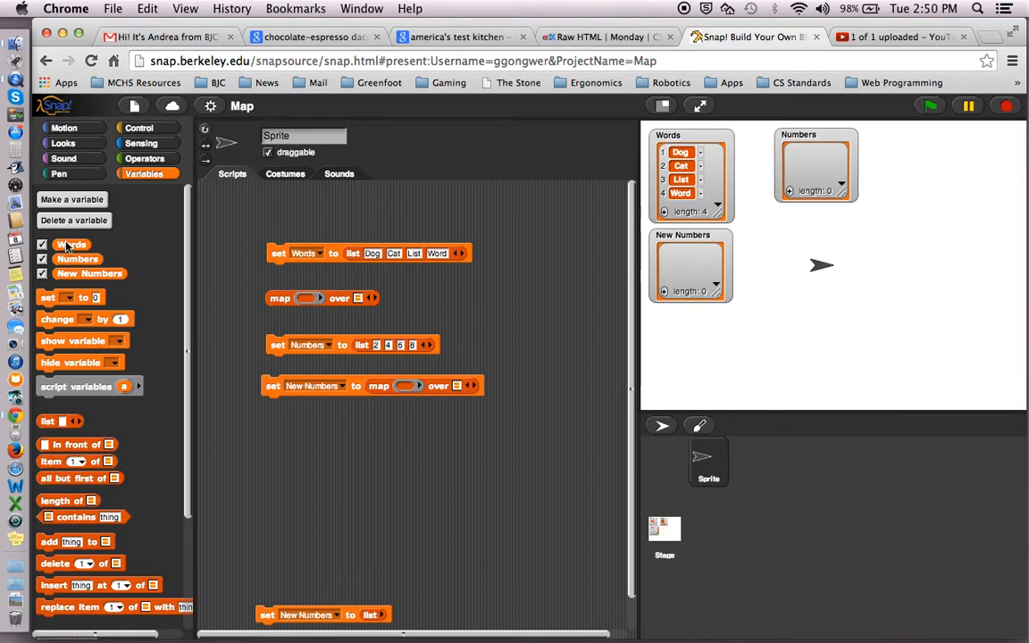
Step: Make the map run over Words with a join block as its function, clearing the hello text
{"action": "left_click_drag", "start_coordinate": [67, 246], "coordinate": [359, 301]}
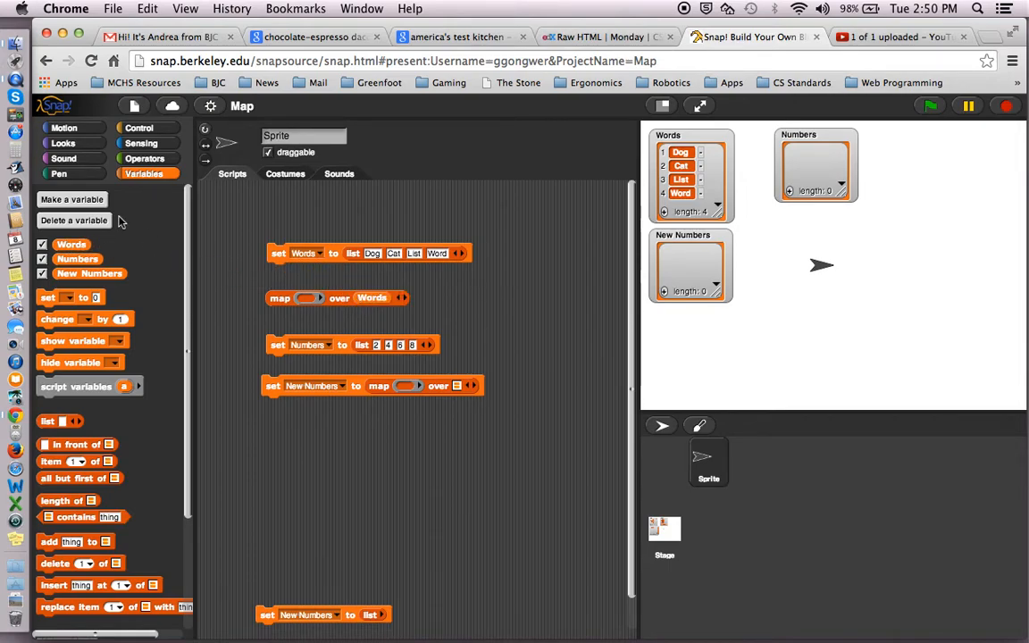
{"action": "left_click", "coordinate": [145, 159]}
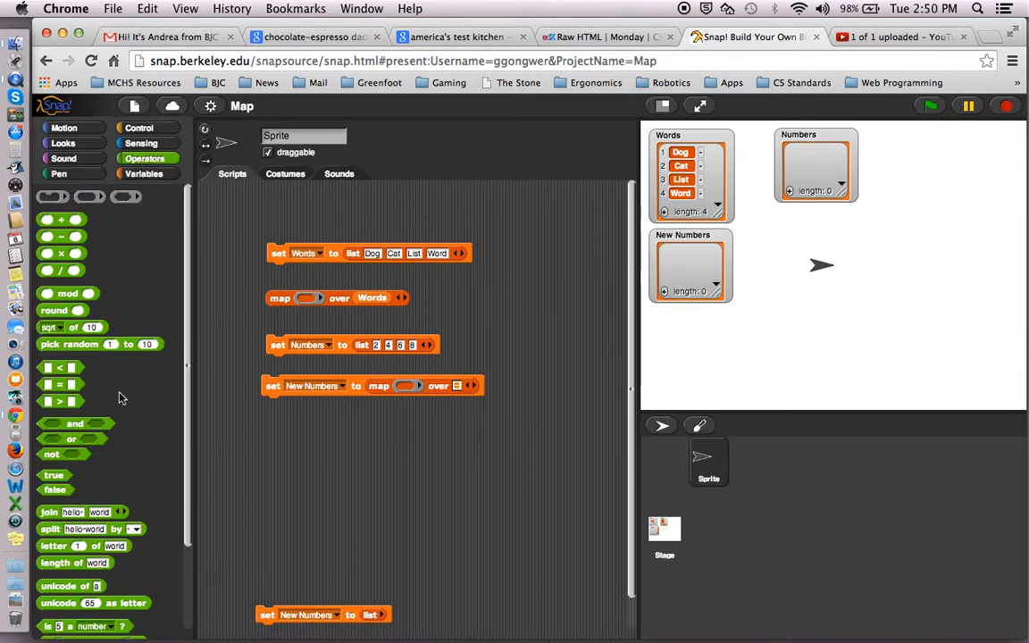
{"action": "scroll", "coordinate": [120, 395], "scroll_direction": "down", "scroll_amount": 3}
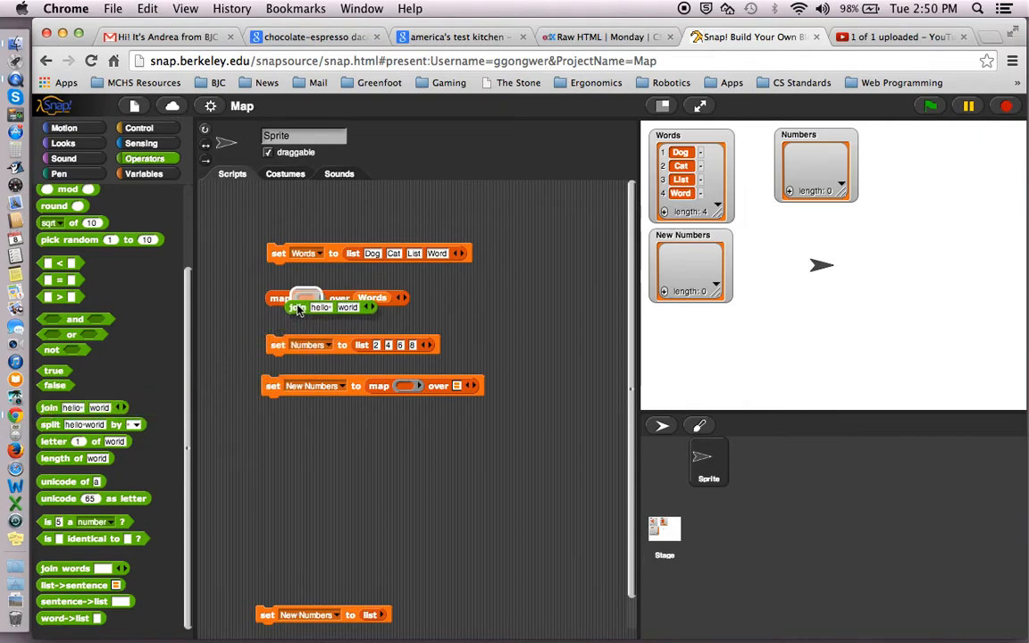
{"action": "left_click_drag", "start_coordinate": [49, 410], "coordinate": [300, 308]}
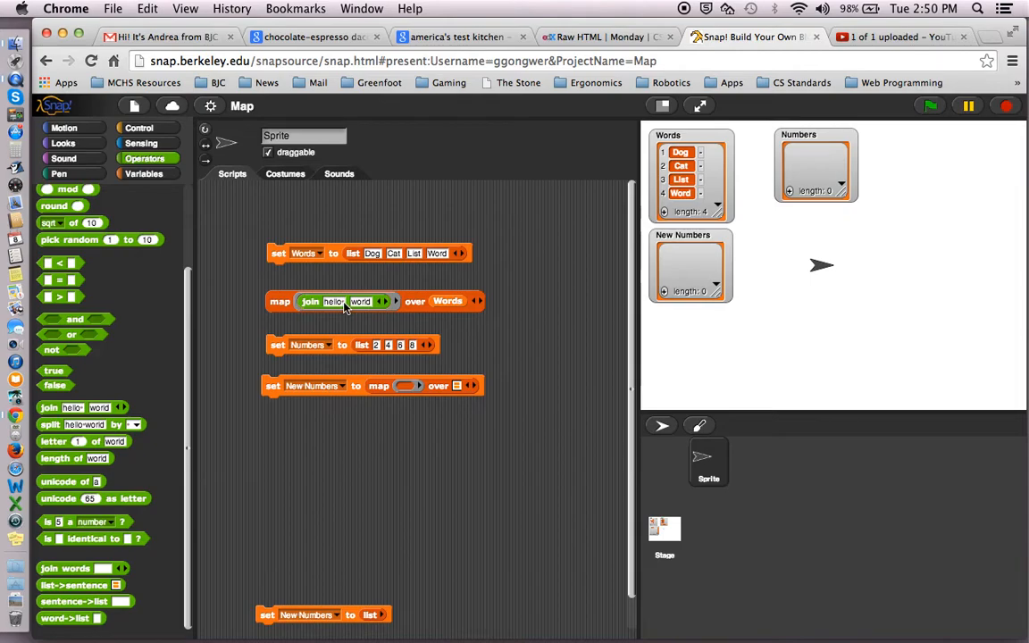
{"action": "key", "text": "BackSpace"}
{"action": "type", "text": "h"}
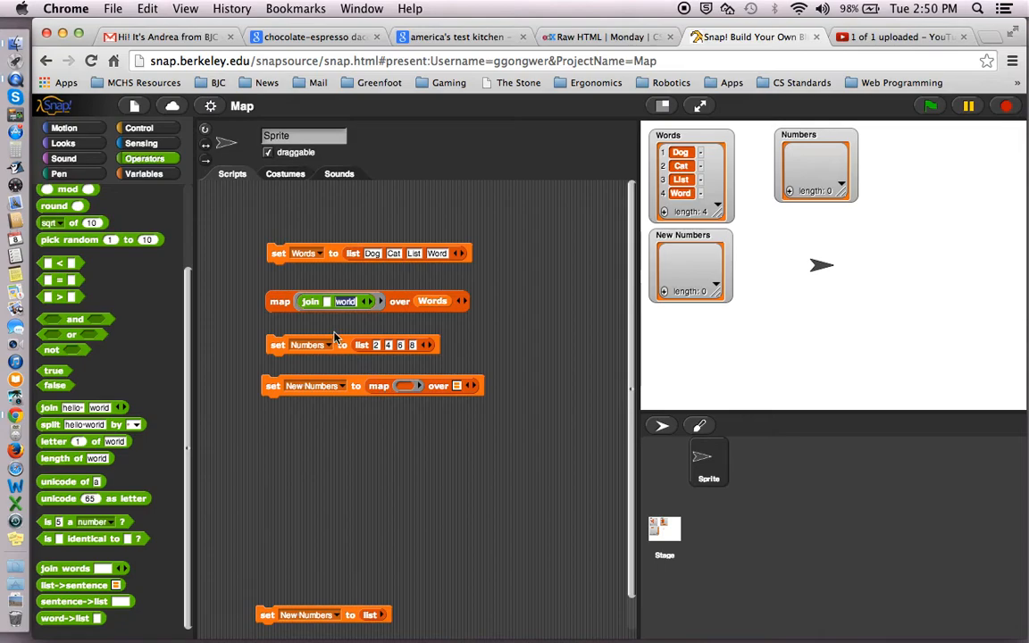
{"action": "type", "text": "s"}
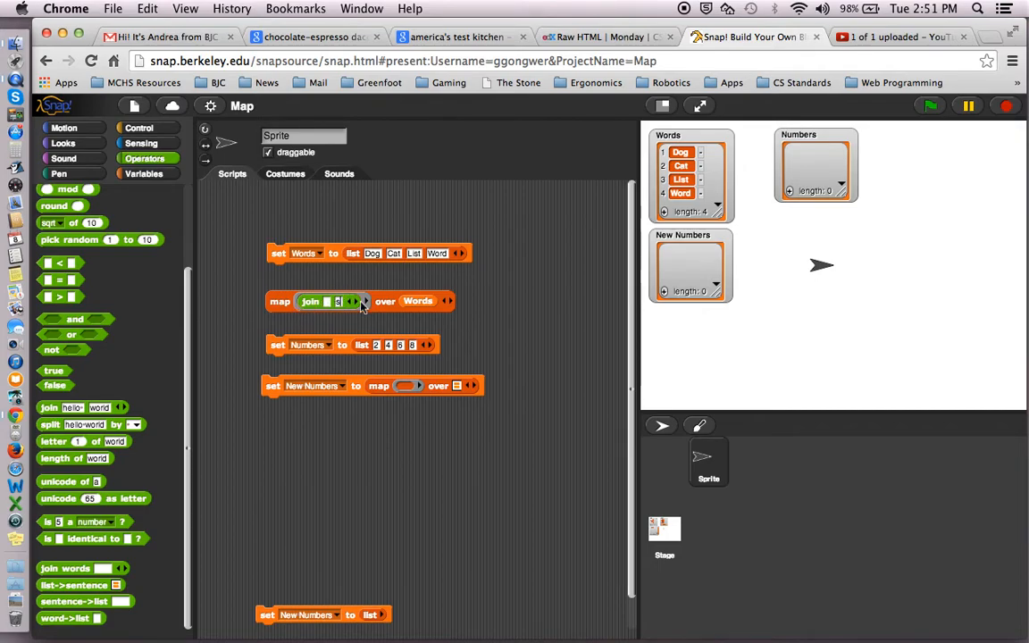
Step: Preview the map result, then move the s from the join's second slot to its first
{"action": "left_click", "coordinate": [280, 305]}
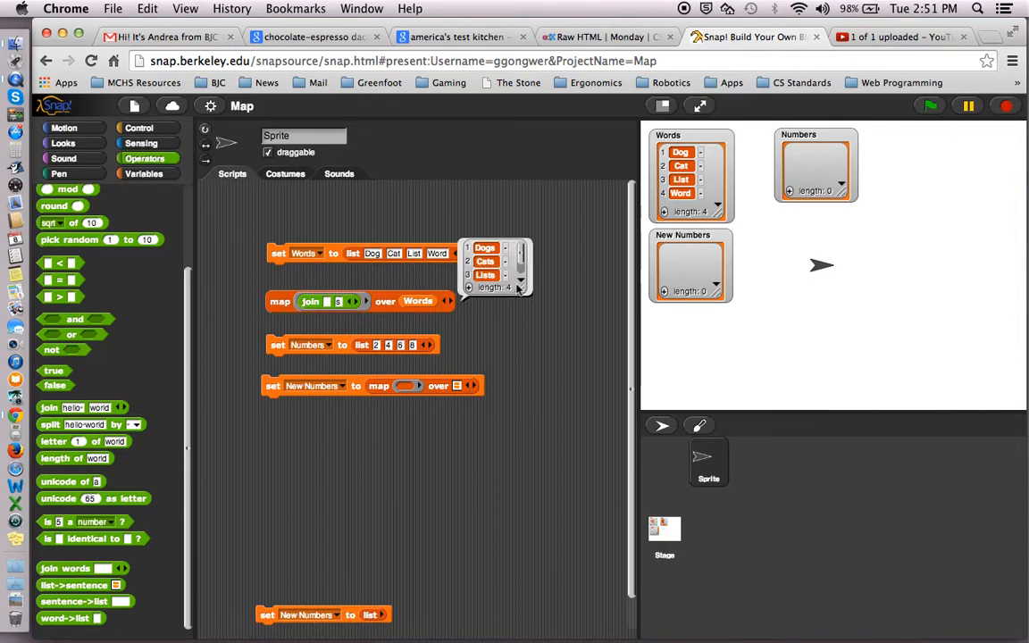
{"action": "left_click_drag", "start_coordinate": [522, 289], "coordinate": [532, 309]}
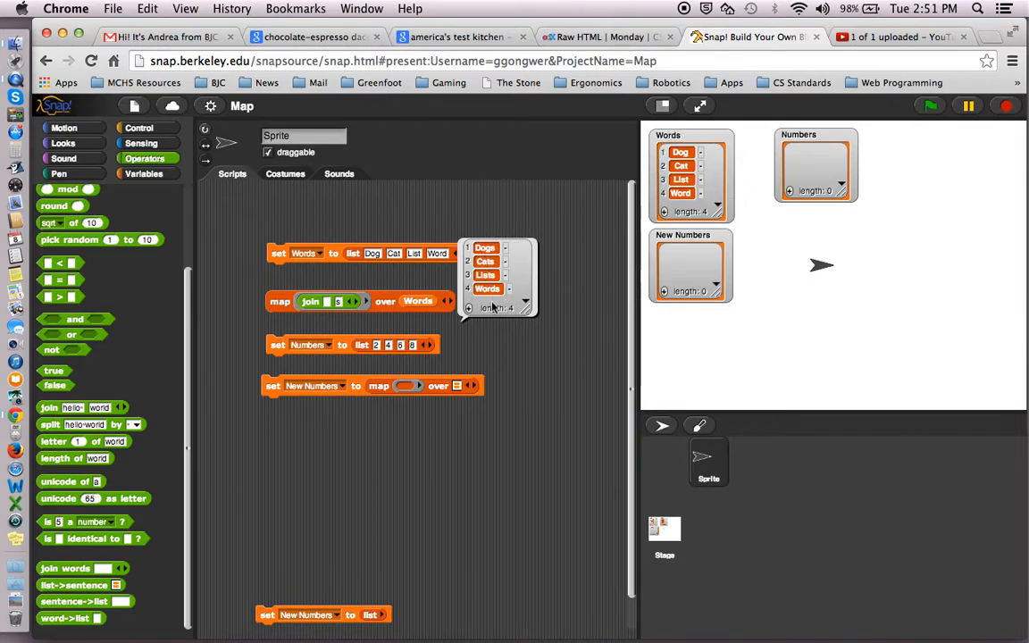
{"action": "left_click", "coordinate": [340, 301]}
{"action": "key", "text": "BackSpace"}
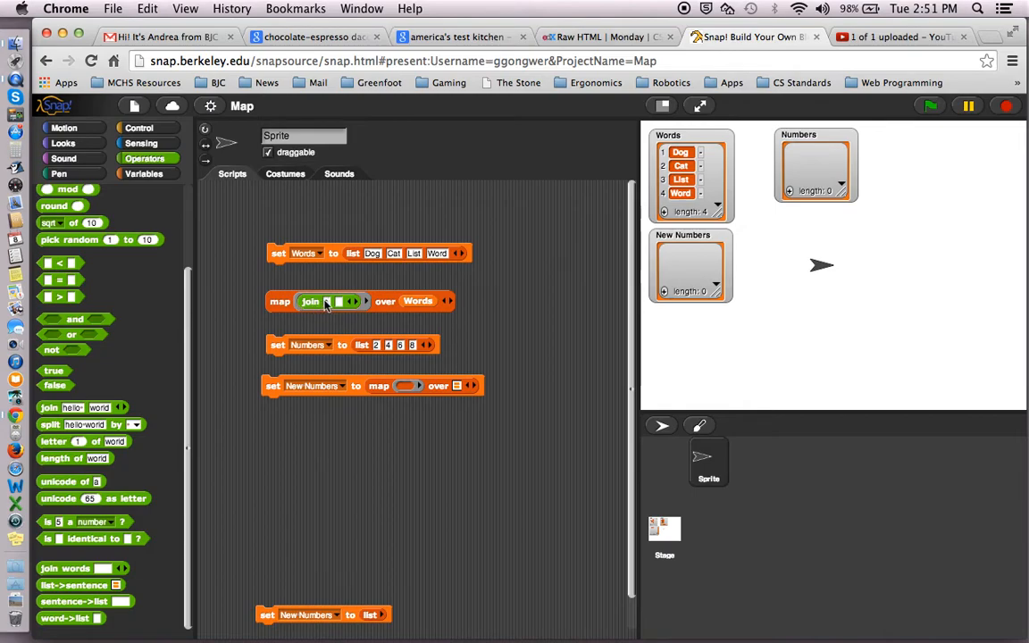
{"action": "left_click", "coordinate": [327, 303]}
{"action": "type", "text": "s"}
Step: Rerun the map to confirm sDog, sCat, sList, sWord, then set the block aside
{"action": "left_click", "coordinate": [278, 304]}
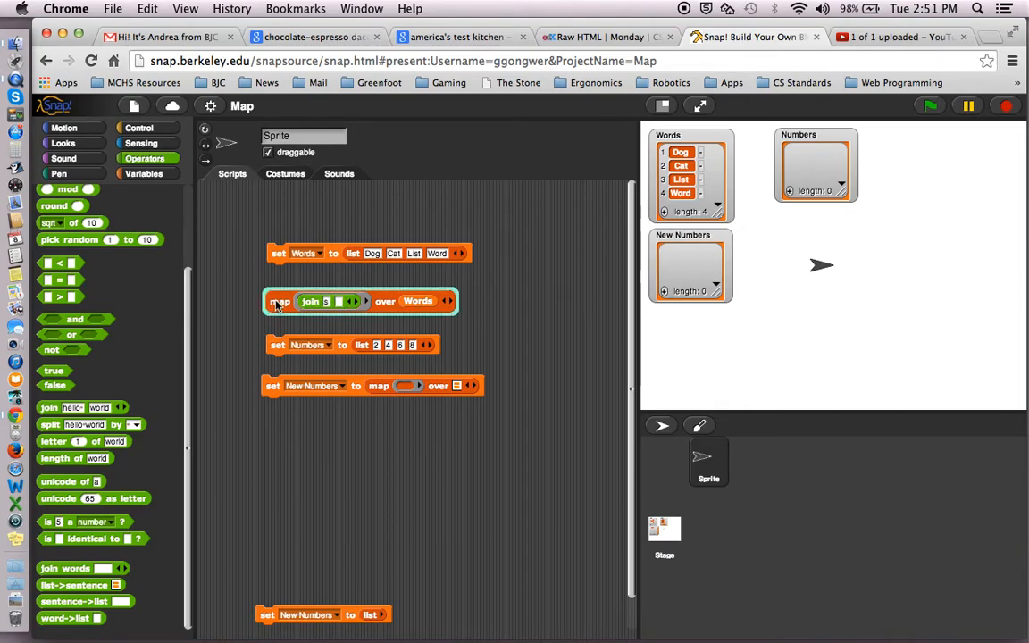
{"action": "left_click_drag", "start_coordinate": [523, 287], "coordinate": [521, 314]}
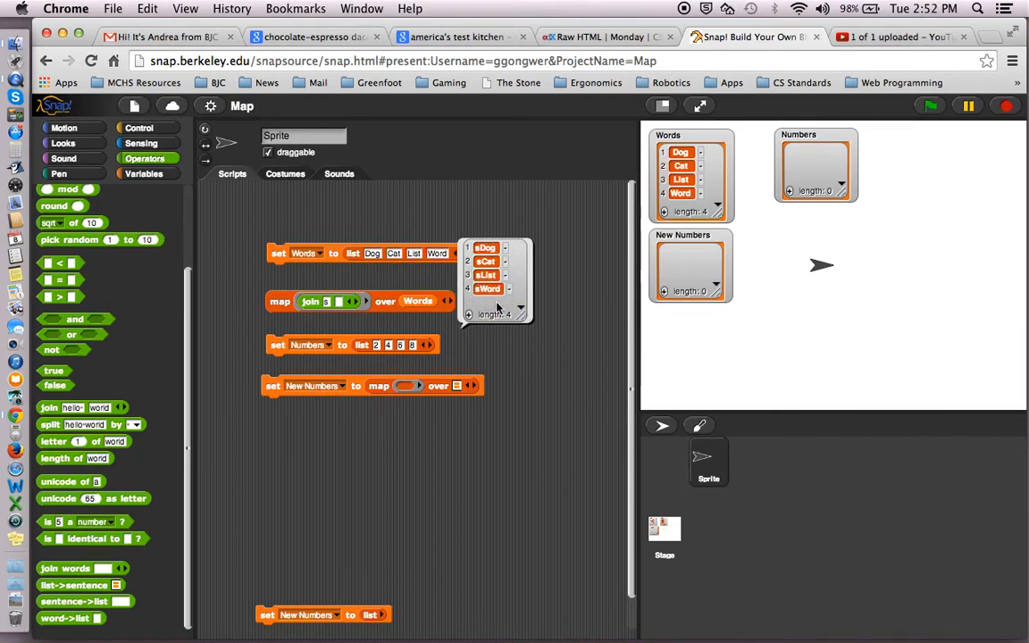
{"action": "left_click", "coordinate": [519, 342]}
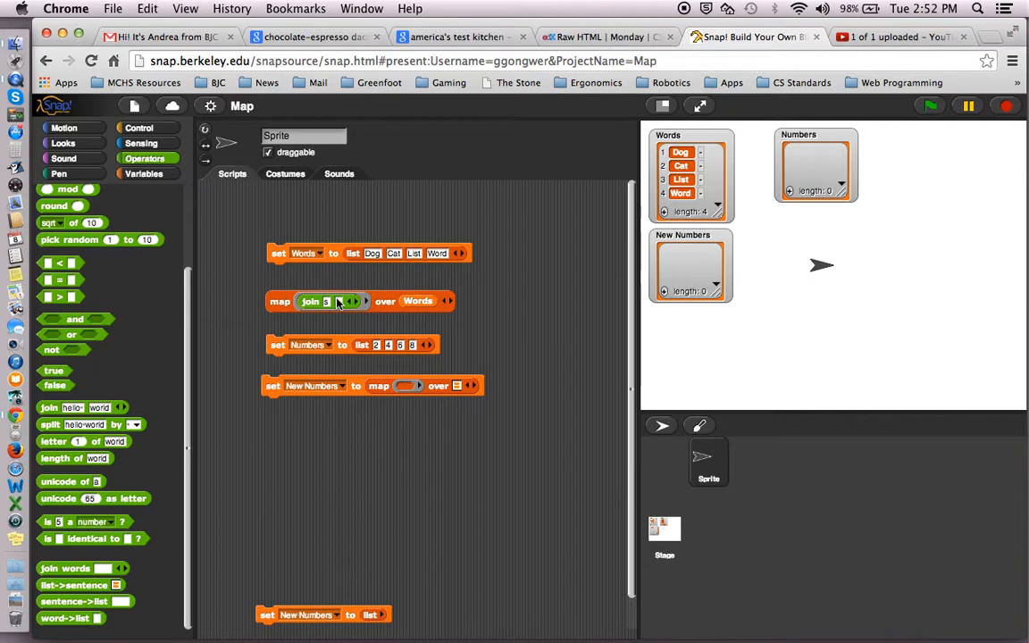
{"action": "left_click_drag", "start_coordinate": [279, 311], "coordinate": [372, 307]}
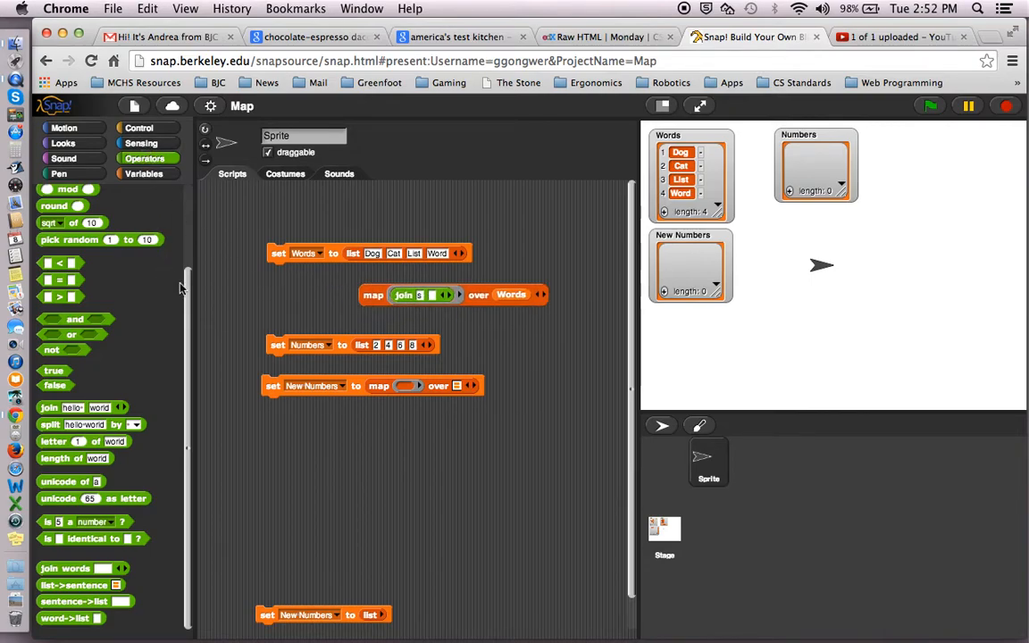
{"action": "scroll", "coordinate": [190, 287], "scroll_direction": "up", "scroll_amount": 2}
{"action": "scroll", "coordinate": [179, 268], "scroll_direction": "up", "scroll_amount": 3}
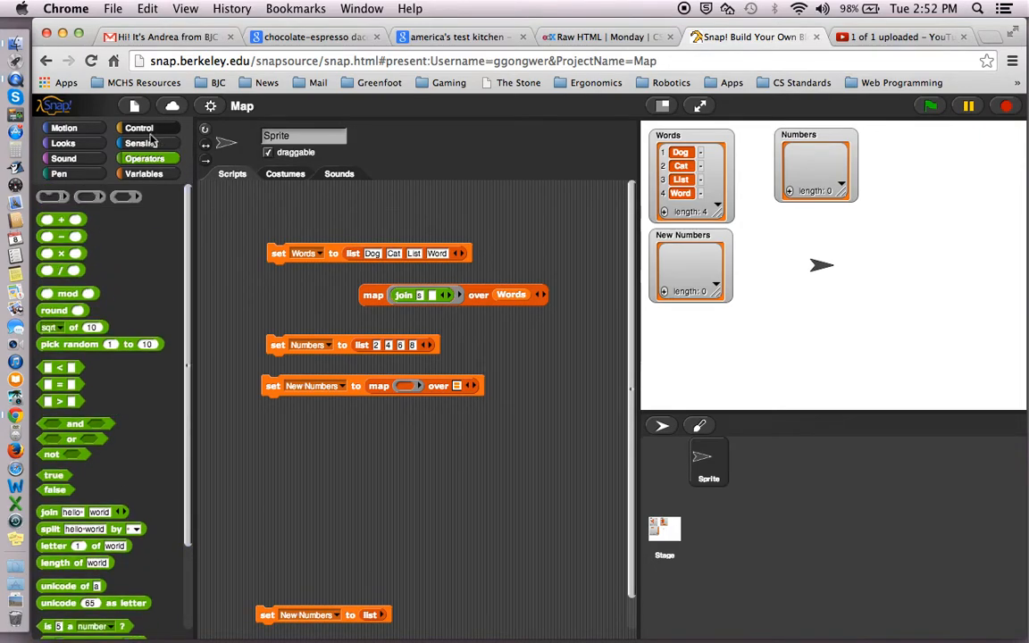
Step: Create a new variable named New Words
{"action": "left_click", "coordinate": [141, 175]}
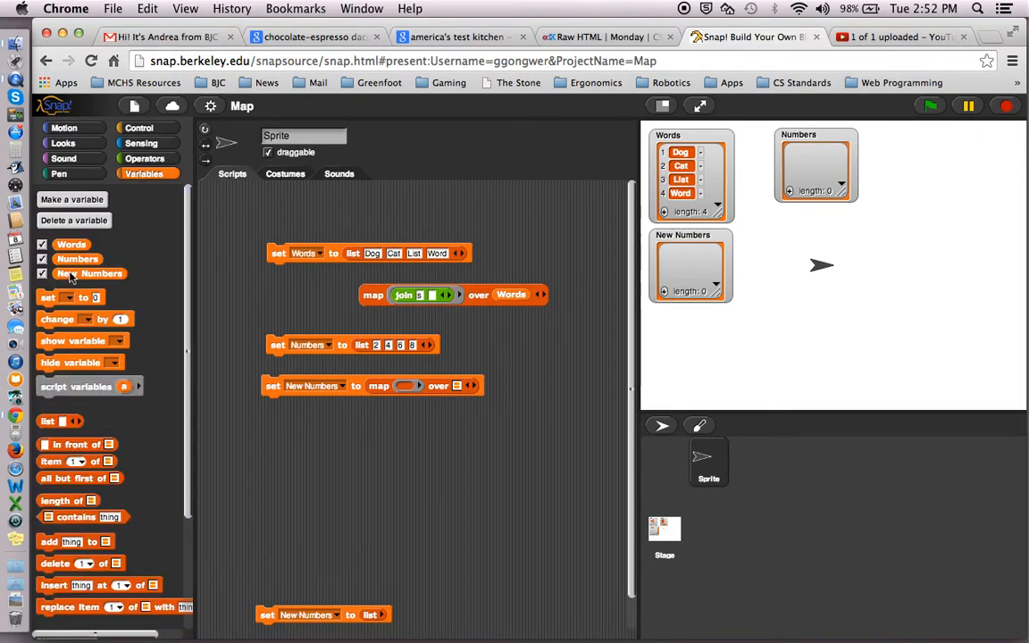
{"action": "left_click", "coordinate": [67, 203]}
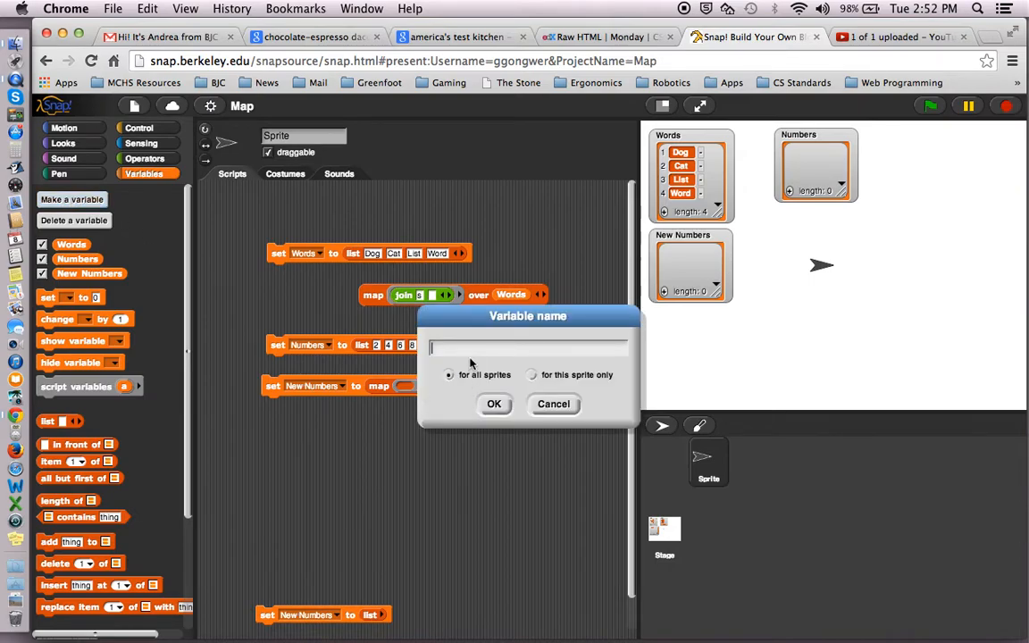
{"action": "type", "text": "New Words"}
{"action": "key", "text": "Return"}
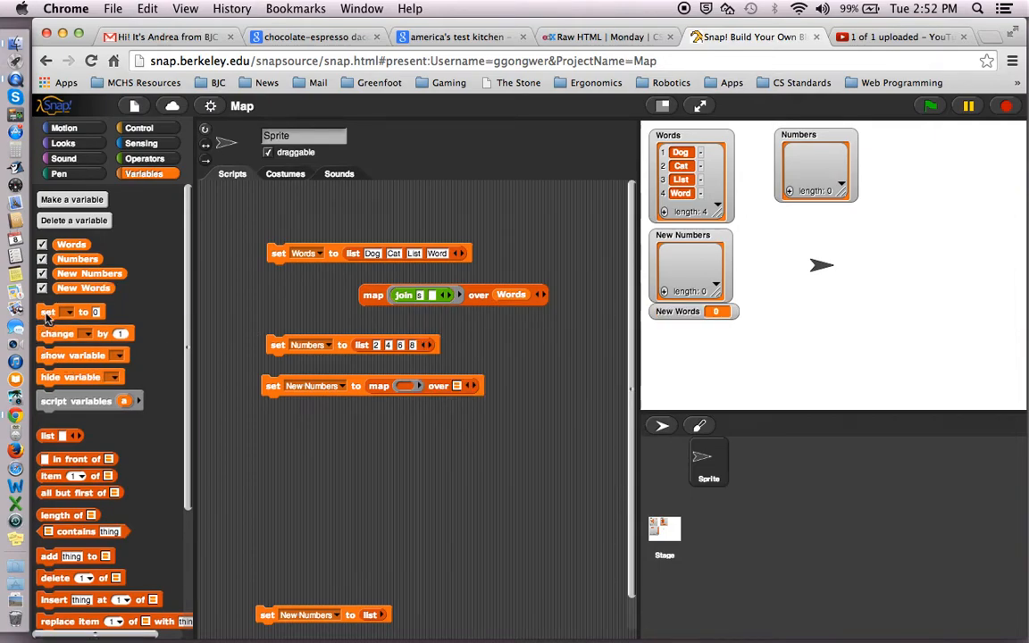
Step: Set New Words to the map result and run it, showing sDog, sCat, sList, sWord beside Numbers
{"action": "left_click_drag", "start_coordinate": [47, 314], "coordinate": [264, 296]}
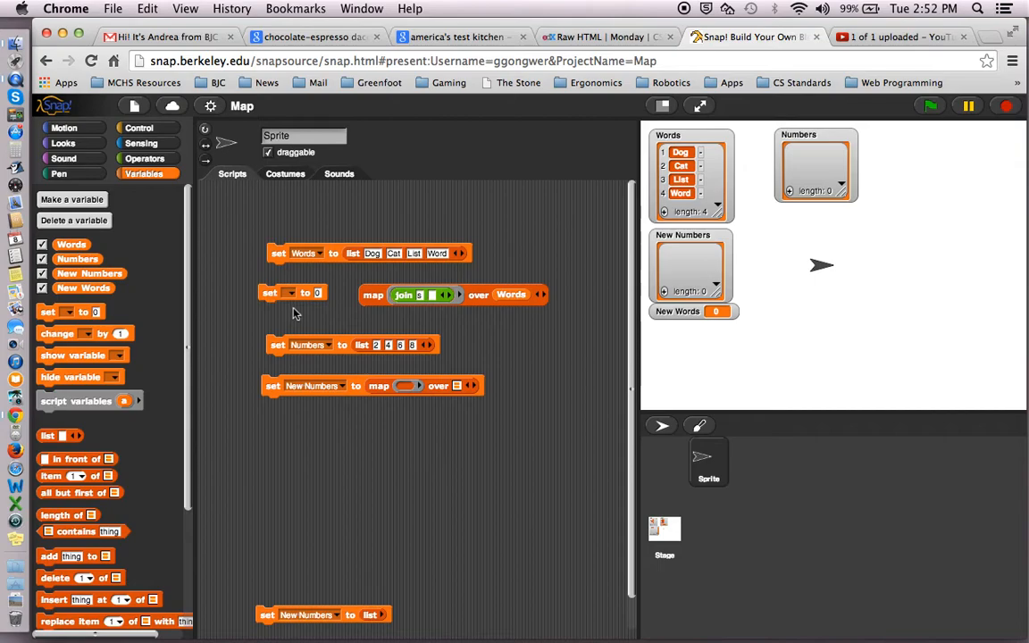
{"action": "left_click", "coordinate": [291, 294]}
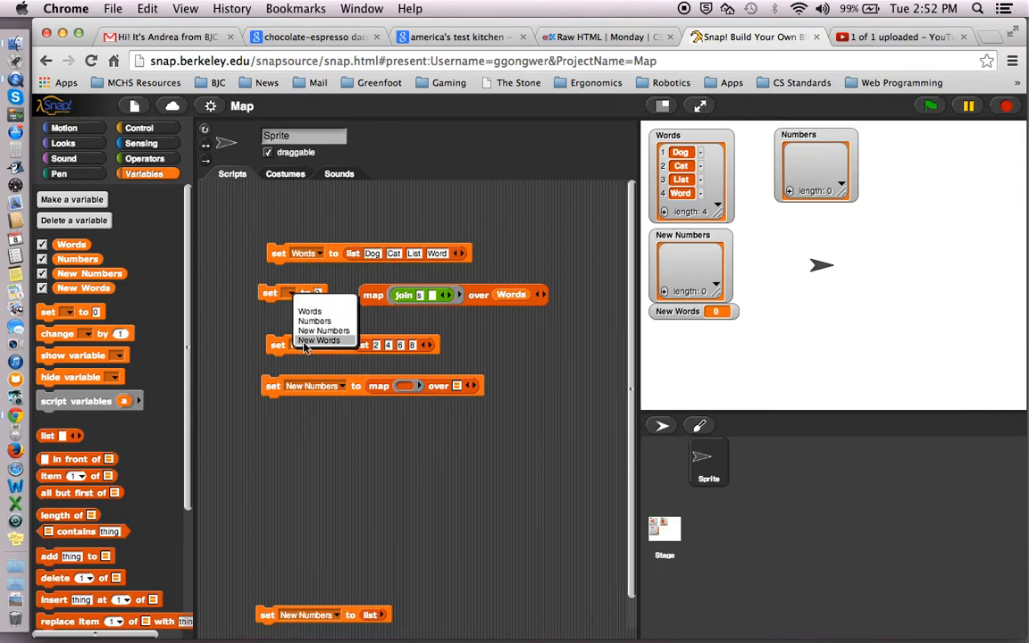
{"action": "left_click", "coordinate": [300, 340]}
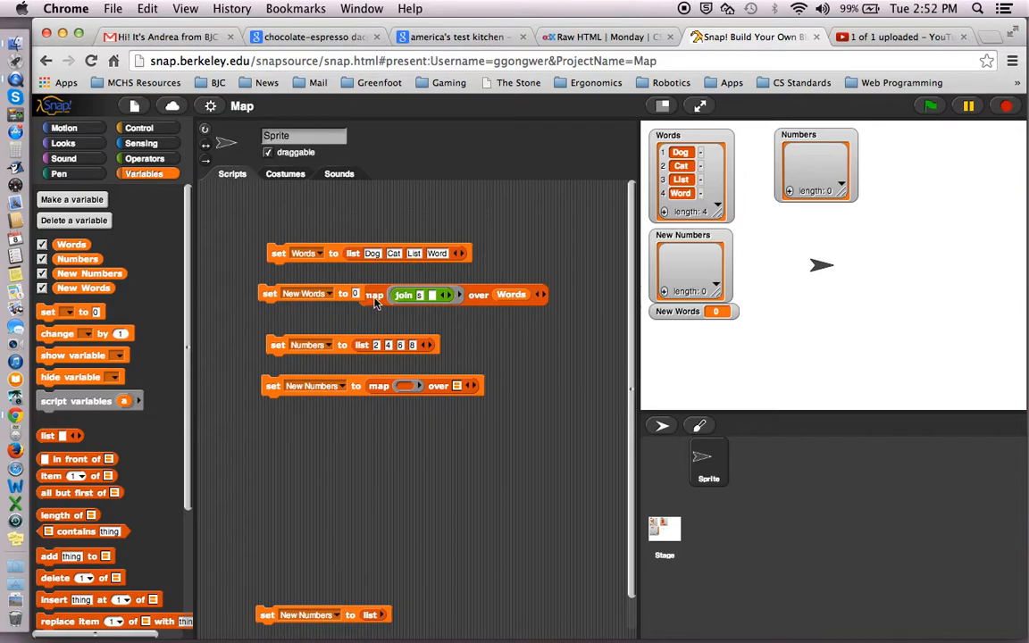
{"action": "mouse_move", "coordinate": [375, 295]}
{"action": "left_mouse_down"}
{"action": "mouse_move", "coordinate": [417, 301]}
{"action": "mouse_move", "coordinate": [363, 302]}
{"action": "left_mouse_up"}
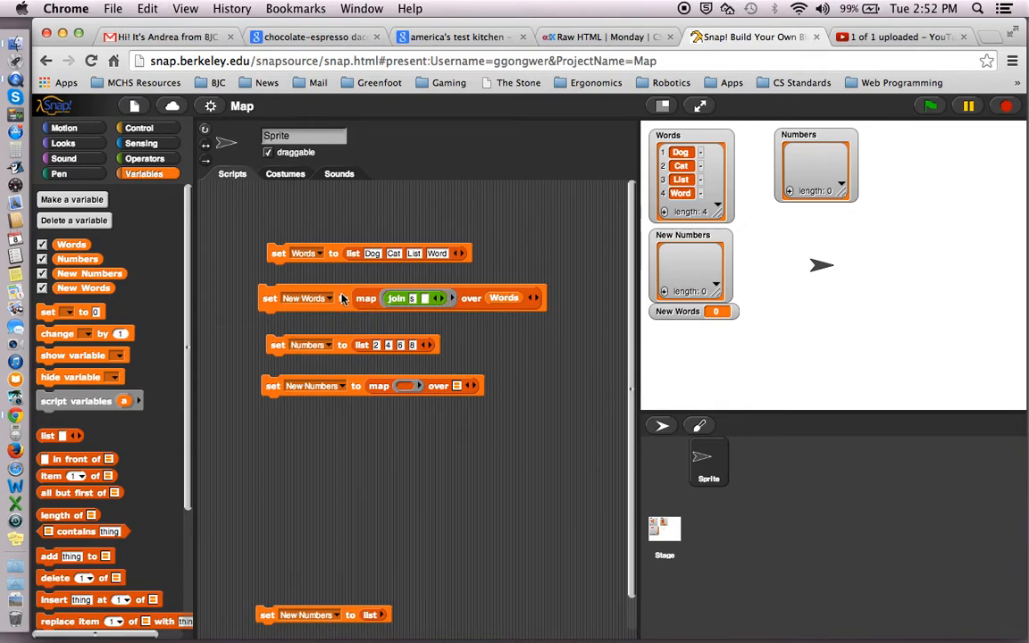
{"action": "left_click", "coordinate": [267, 300]}
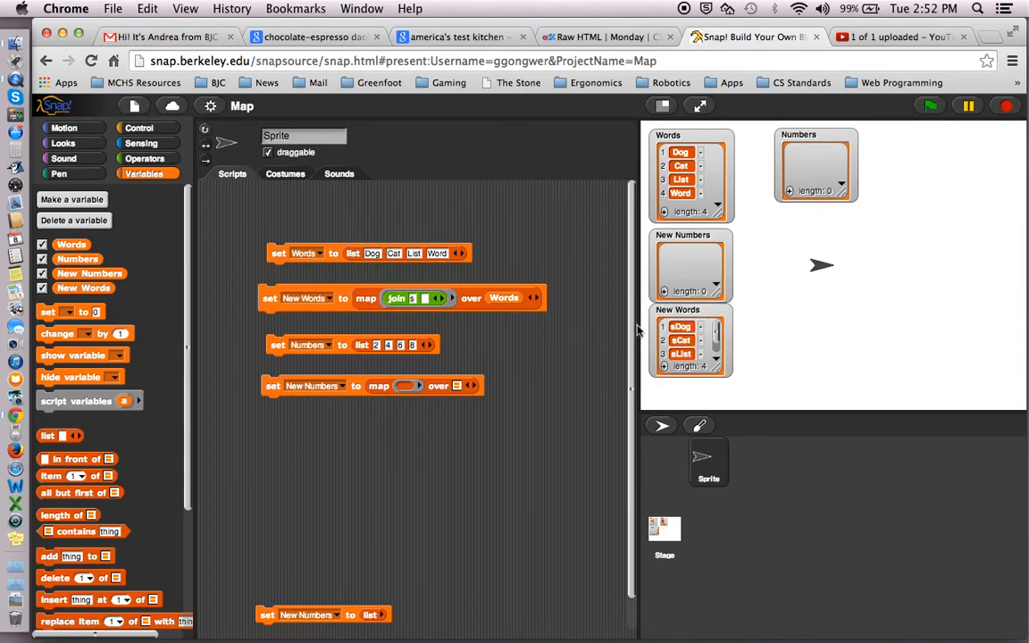
{"action": "mouse_move", "coordinate": [677, 312]}
{"action": "left_mouse_down"}
{"action": "mouse_move", "coordinate": [831, 211]}
{"action": "mouse_move", "coordinate": [882, 315]}
{"action": "mouse_move", "coordinate": [895, 260]}
{"action": "mouse_move", "coordinate": [890, 324]}
{"action": "left_mouse_up"}
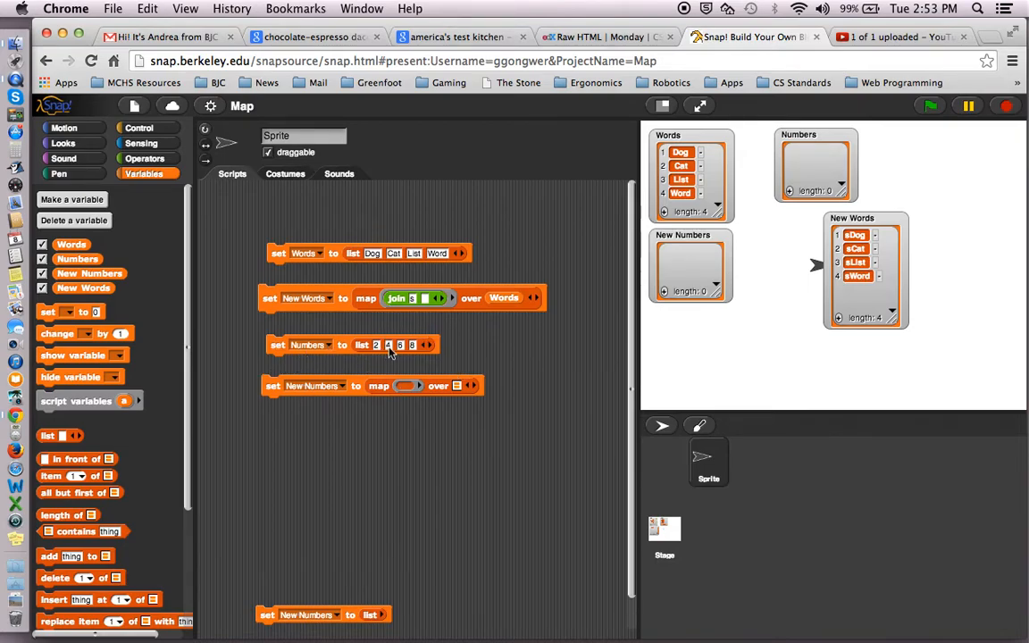
Step: Fill Numbers with 2, 4, 6, 8 and arrange the watchers so all four values show
{"action": "left_click", "coordinate": [278, 348]}
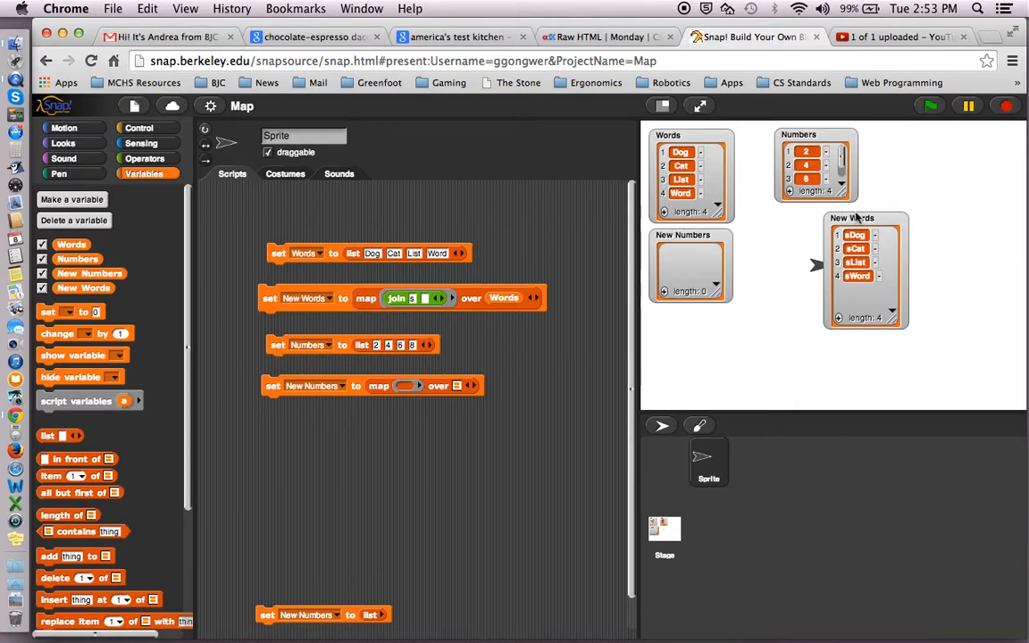
{"action": "left_click_drag", "start_coordinate": [856, 217], "coordinate": [856, 279]}
{"action": "left_click_drag", "start_coordinate": [843, 197], "coordinate": [848, 228]}
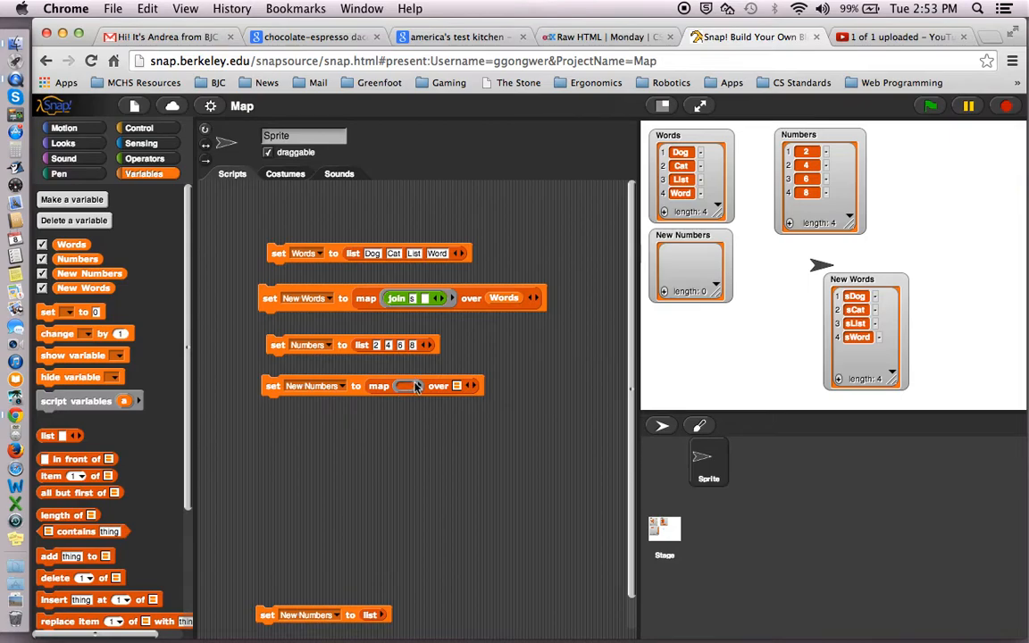
{"action": "left_click", "coordinate": [140, 160]}
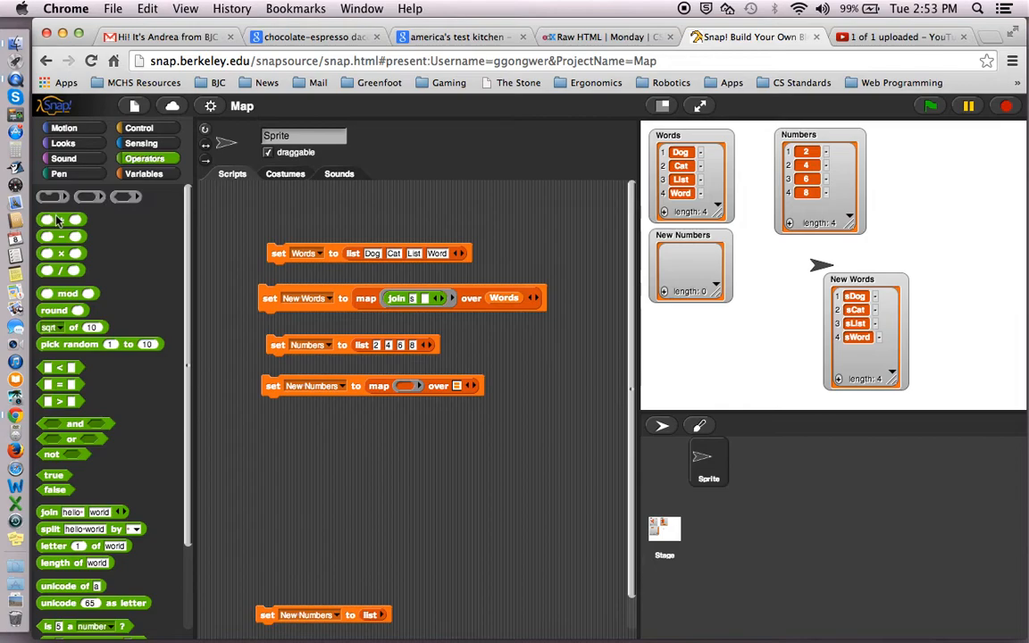
Step: Give the New Numbers map a + function running over the Numbers list
{"action": "left_click_drag", "start_coordinate": [61, 222], "coordinate": [374, 373]}
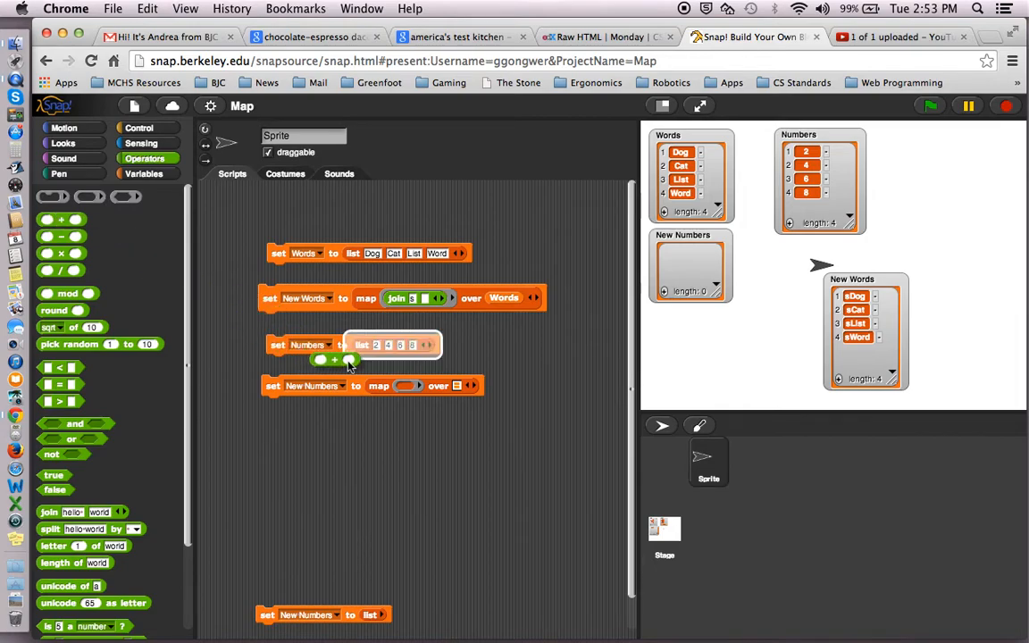
{"action": "left_click_drag", "start_coordinate": [373, 373], "coordinate": [376, 375]}
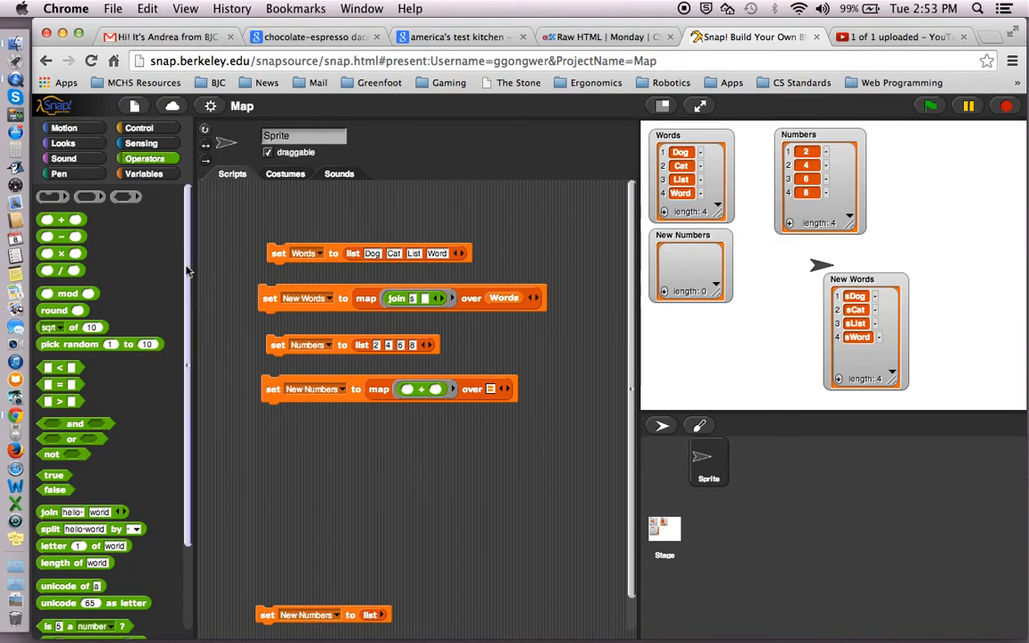
{"action": "left_click", "coordinate": [143, 175]}
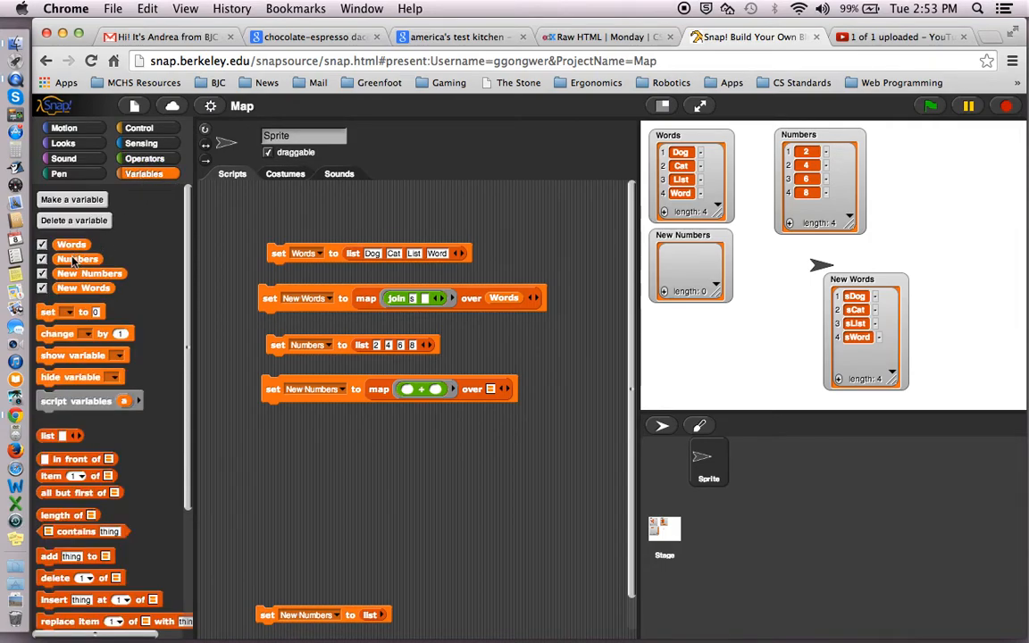
{"action": "left_click_drag", "start_coordinate": [74, 260], "coordinate": [500, 405]}
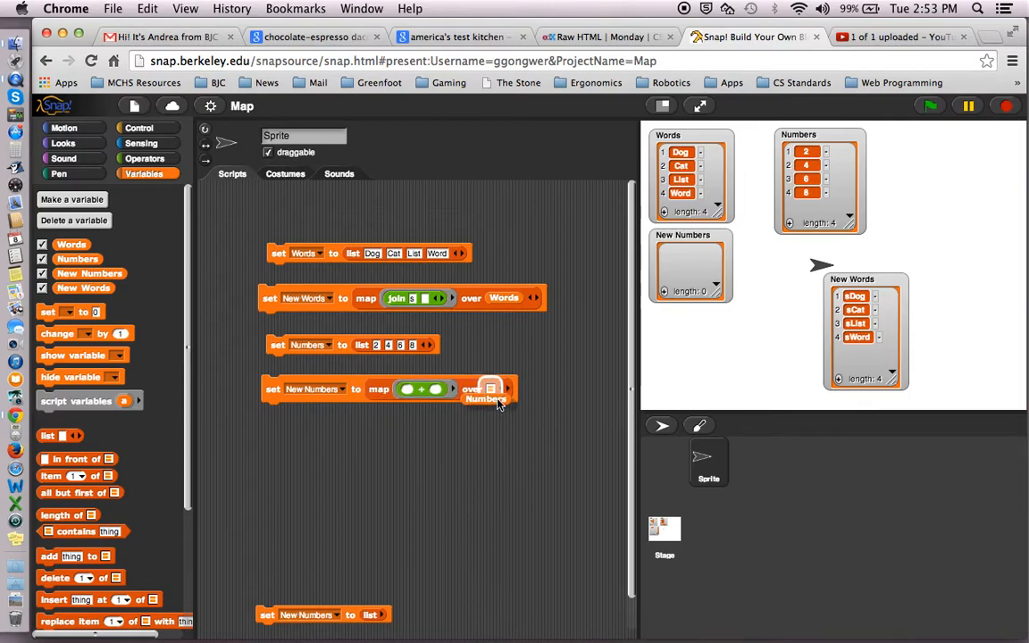
{"action": "left_click_drag", "start_coordinate": [500, 405], "coordinate": [500, 401]}
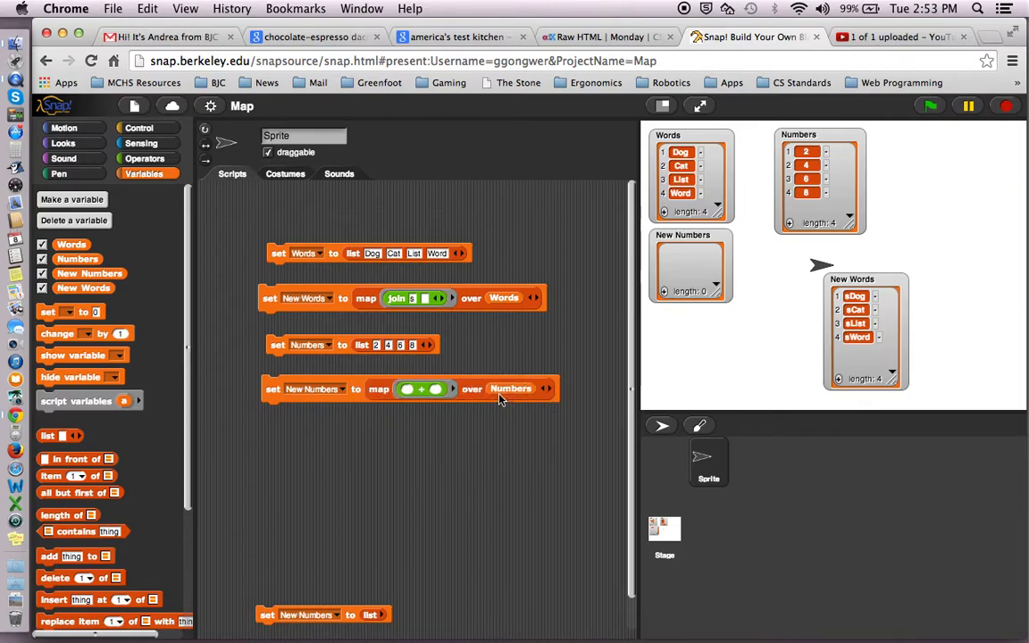
Step: Set the addition's second value to 1 and move the script lower
{"action": "left_click", "coordinate": [437, 390]}
{"action": "type", "text": "1"}
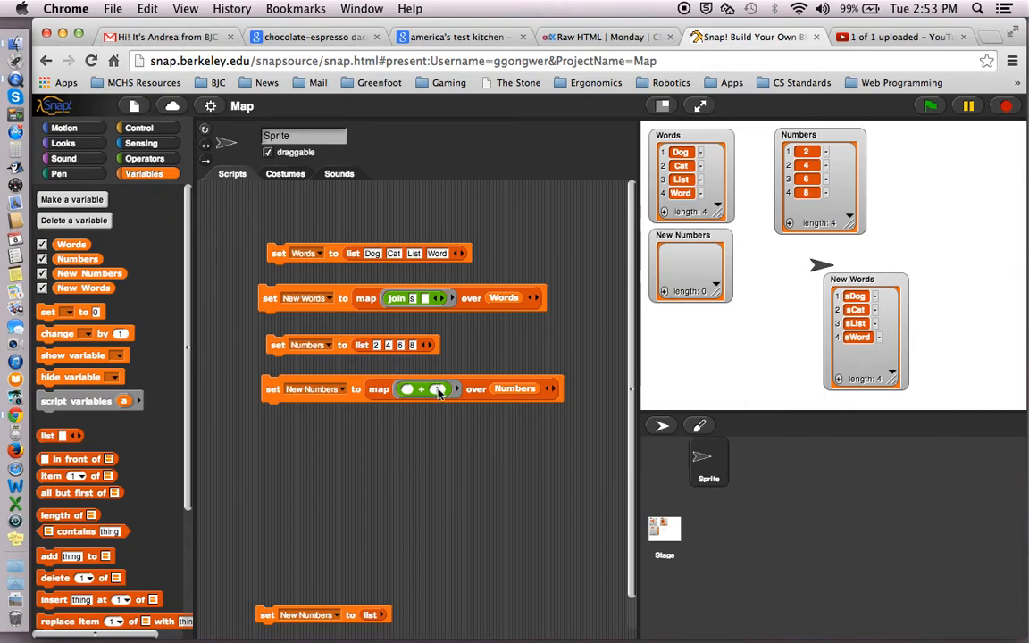
{"action": "left_click", "coordinate": [438, 391]}
{"action": "type", "text": "1"}
{"action": "left_click_drag", "start_coordinate": [355, 394], "coordinate": [356, 432]}
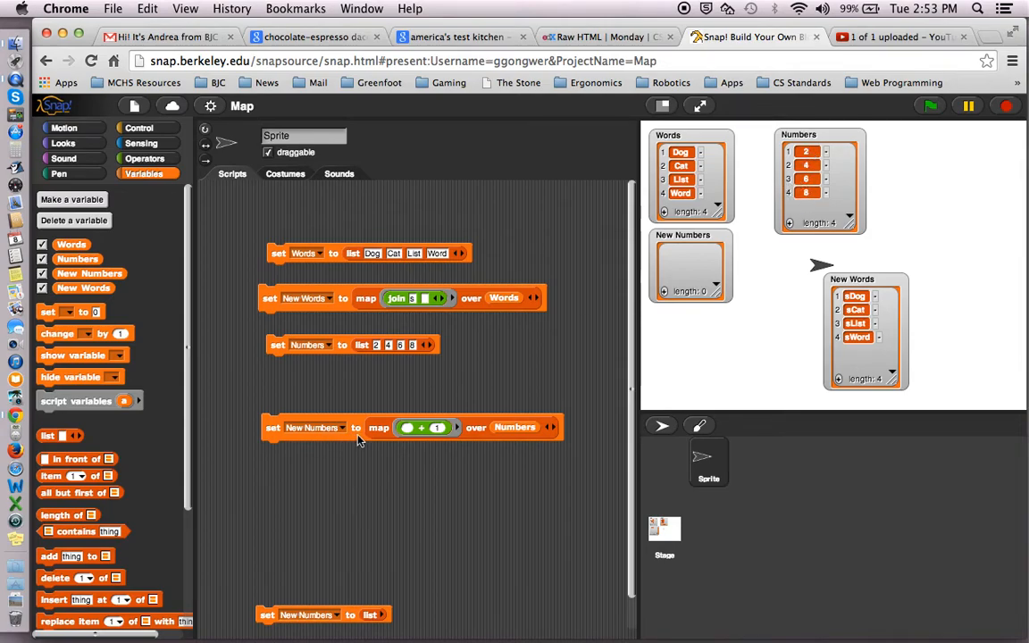
Step: Run the add-one map so New Numbers shows 3, 5, 7, 9 in an enlarged watcher
{"action": "left_click", "coordinate": [271, 429]}
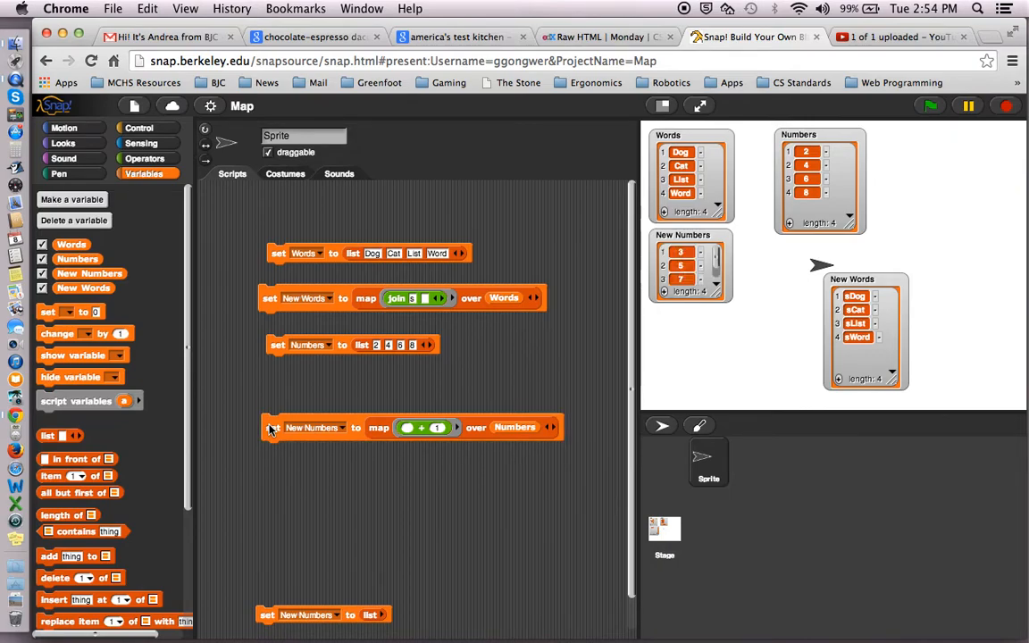
{"action": "left_click_drag", "start_coordinate": [271, 429], "coordinate": [231, 419]}
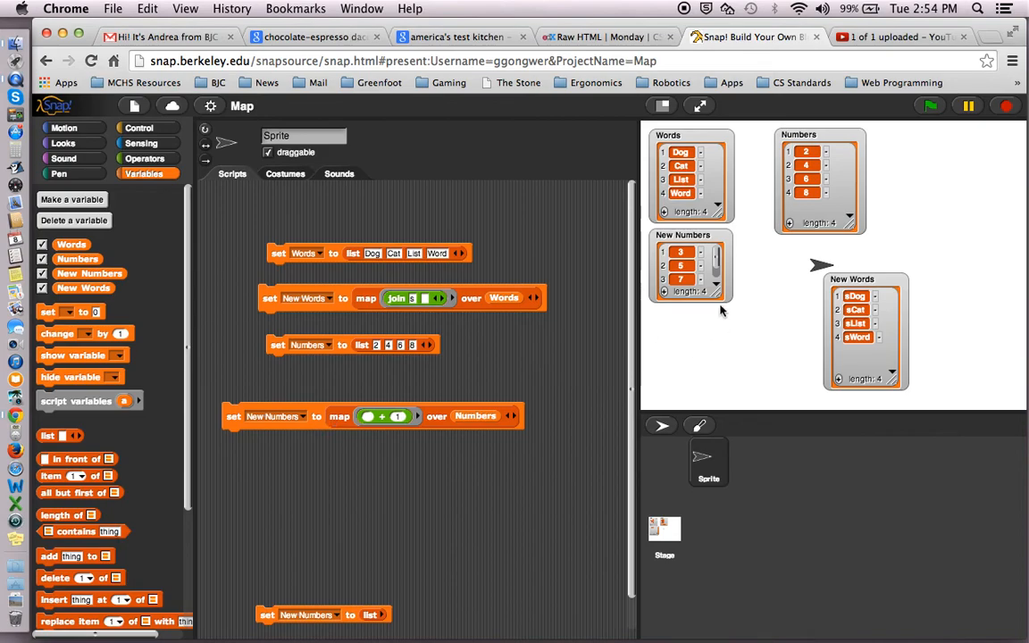
{"action": "left_click_drag", "start_coordinate": [717, 295], "coordinate": [733, 323]}
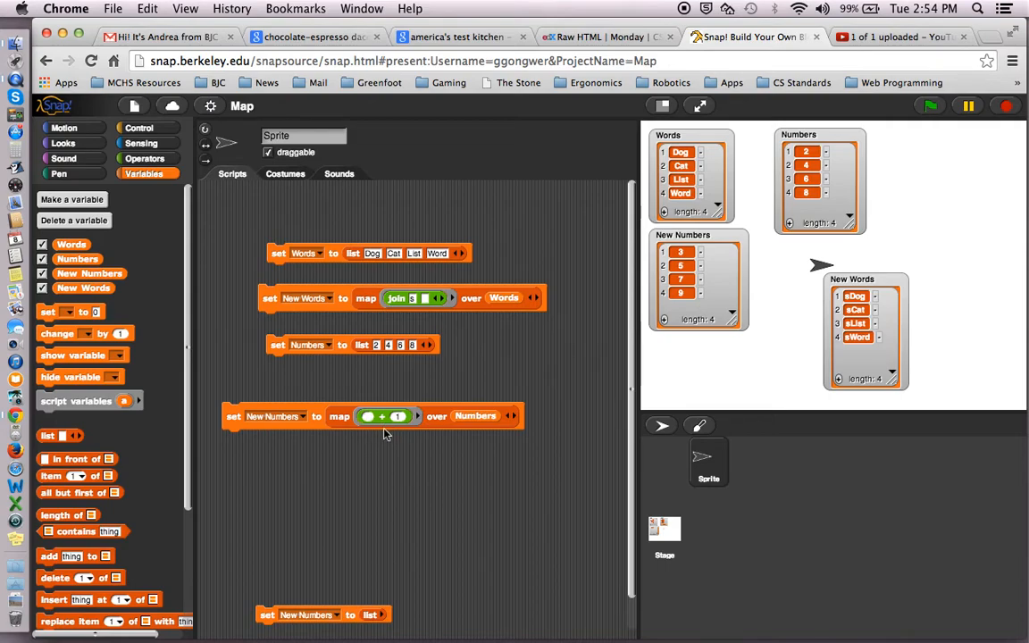
Step: Nest a × 2 multiplication in the addition's first input, making the function 2 × ( ) + 1
{"action": "left_click", "coordinate": [138, 159]}
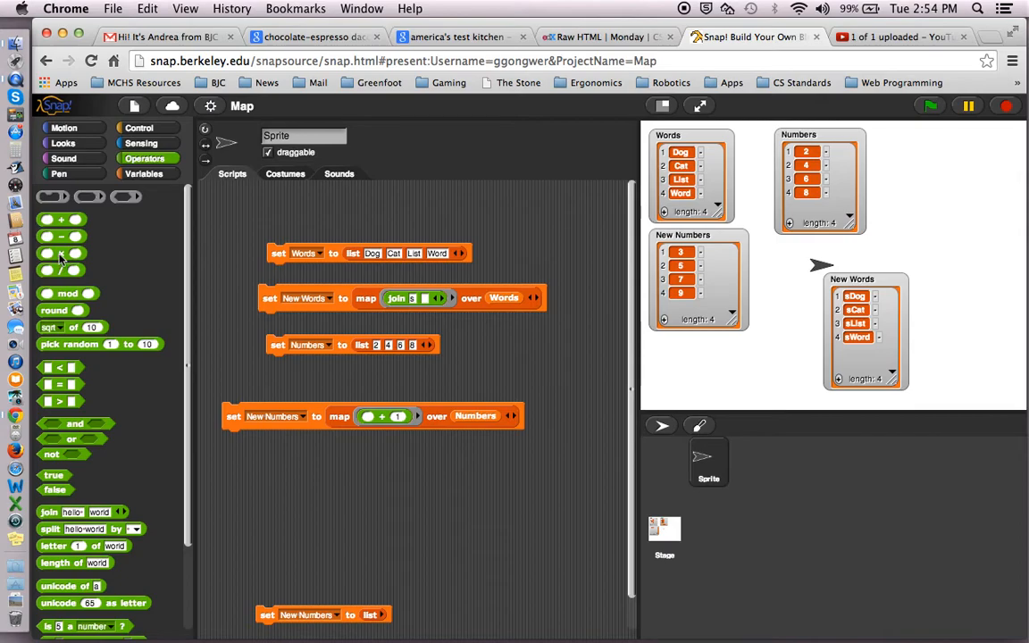
{"action": "left_click_drag", "start_coordinate": [61, 256], "coordinate": [357, 417]}
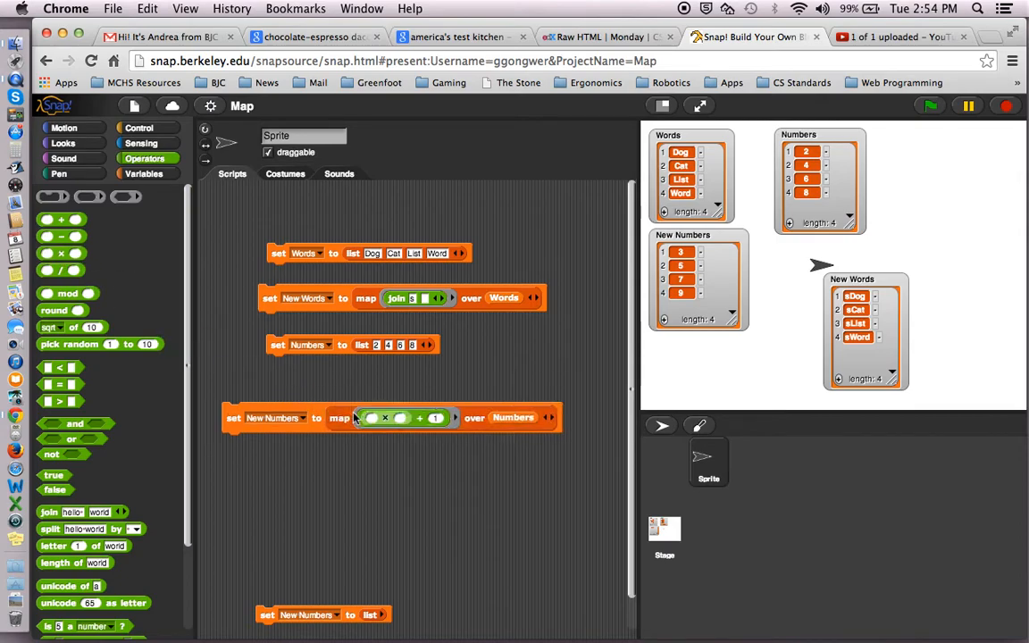
{"action": "left_click", "coordinate": [373, 418]}
{"action": "type", "text": "2"}
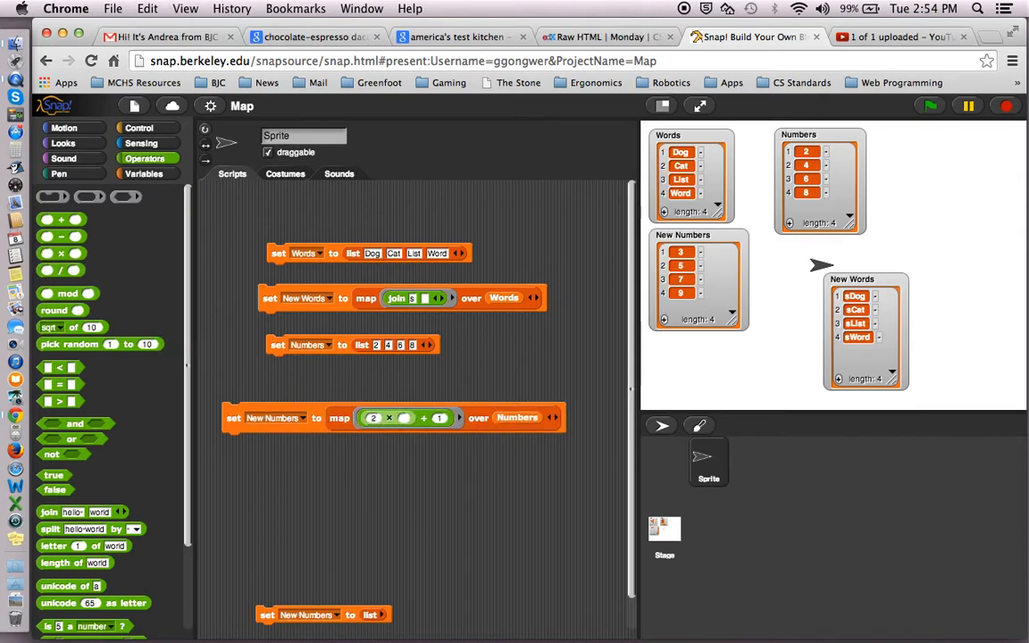
{"action": "key", "text": "Return"}
{"action": "key", "text": "Return"}
Step: Run the script so New Numbers shows 5, 9, 13, 17, then pull the map out of the set block
{"action": "left_click", "coordinate": [231, 420]}
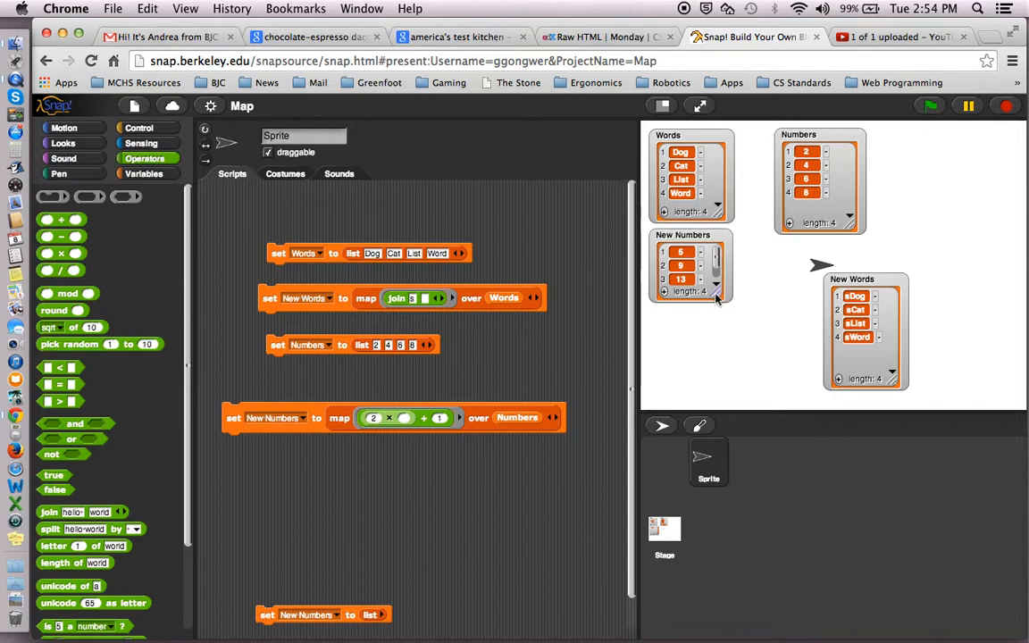
{"action": "left_click_drag", "start_coordinate": [728, 298], "coordinate": [747, 355]}
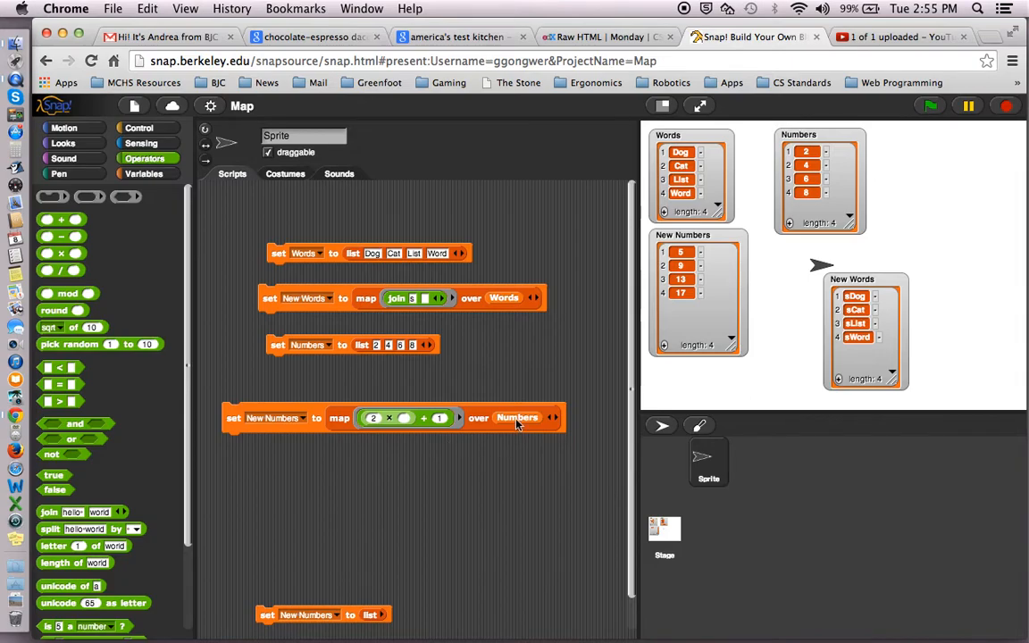
{"action": "left_click_drag", "start_coordinate": [515, 422], "coordinate": [499, 420]}
{"action": "left_click_drag", "start_coordinate": [353, 426], "coordinate": [418, 484]}
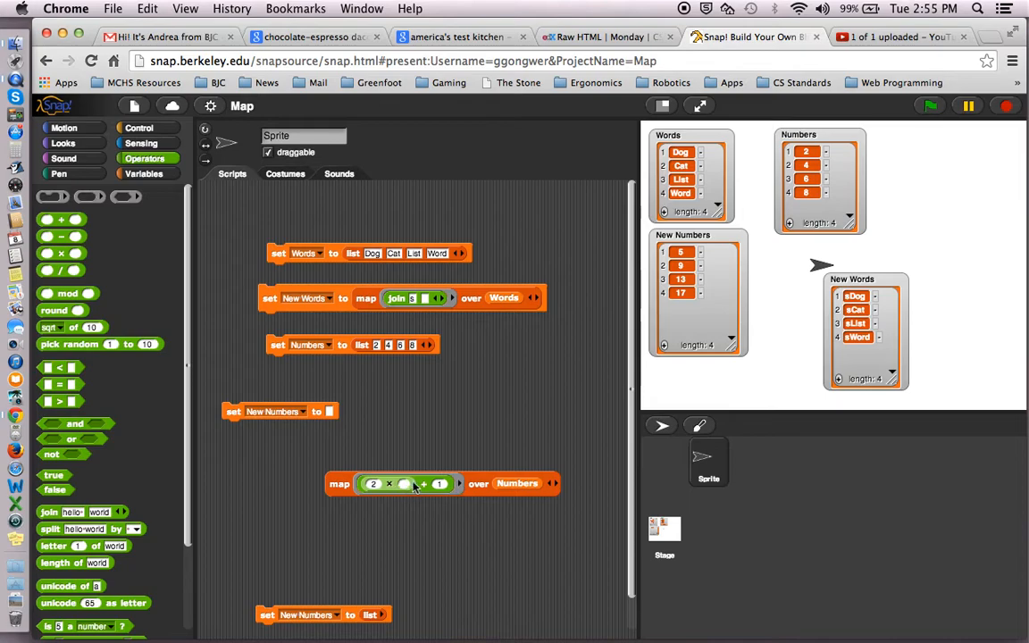
Step: Preview the loose map's result 5, 9, 13, 17, then drop it back into the New Numbers set block
{"action": "left_click", "coordinate": [334, 485]}
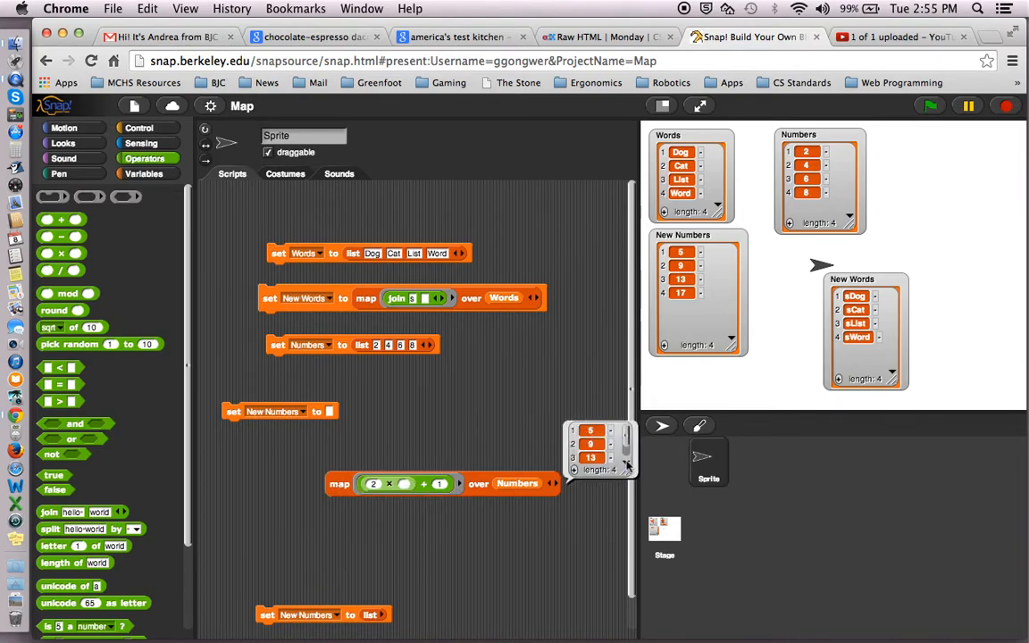
{"action": "left_click_drag", "start_coordinate": [626, 478], "coordinate": [629, 501]}
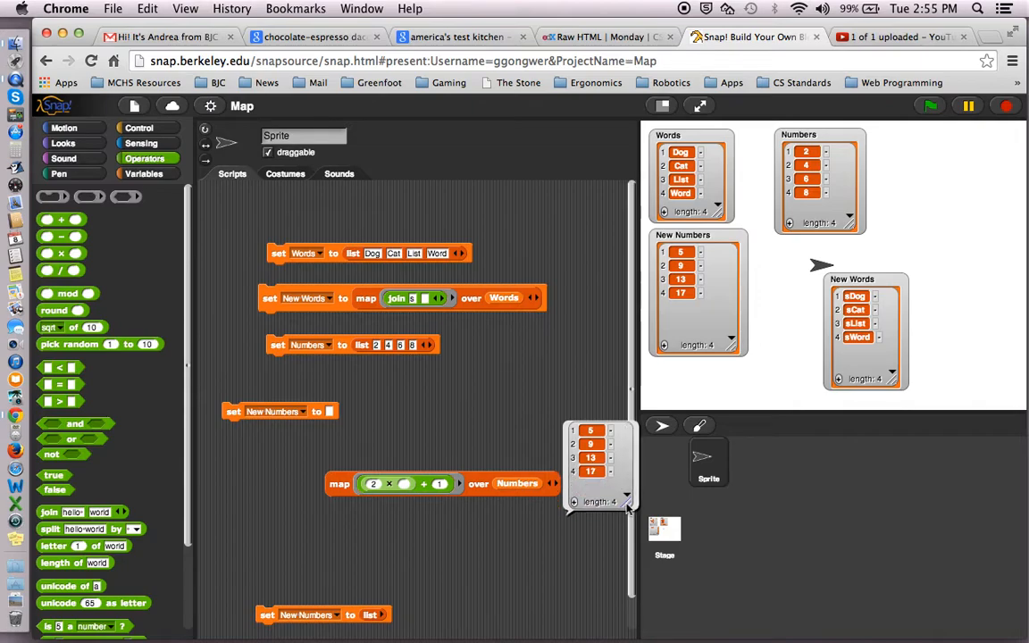
{"action": "left_click_drag", "start_coordinate": [324, 478], "coordinate": [332, 417]}
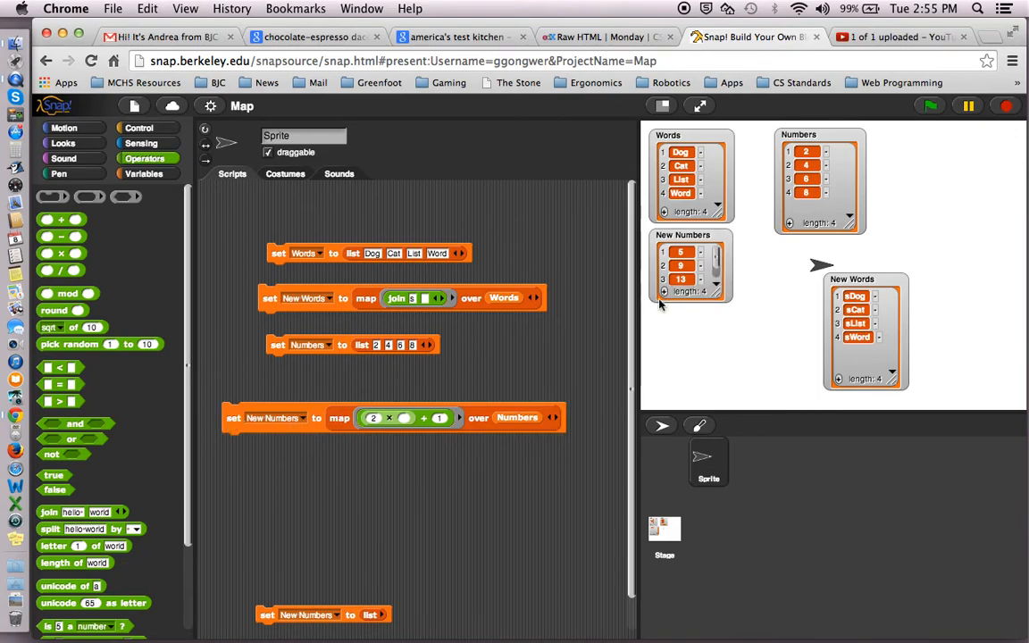
{"action": "left_click_drag", "start_coordinate": [732, 348], "coordinate": [724, 346]}
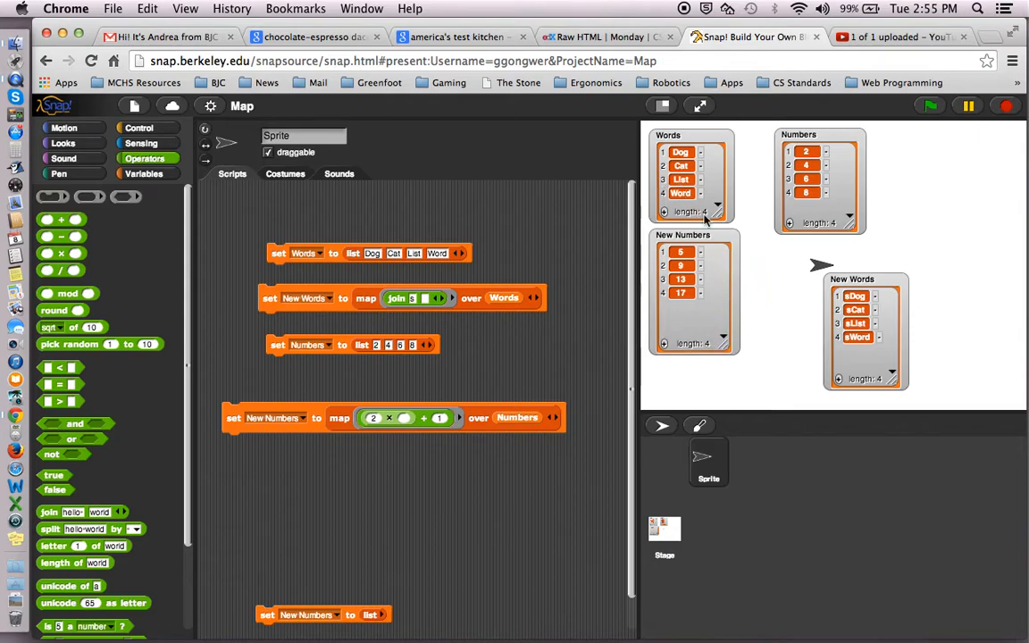